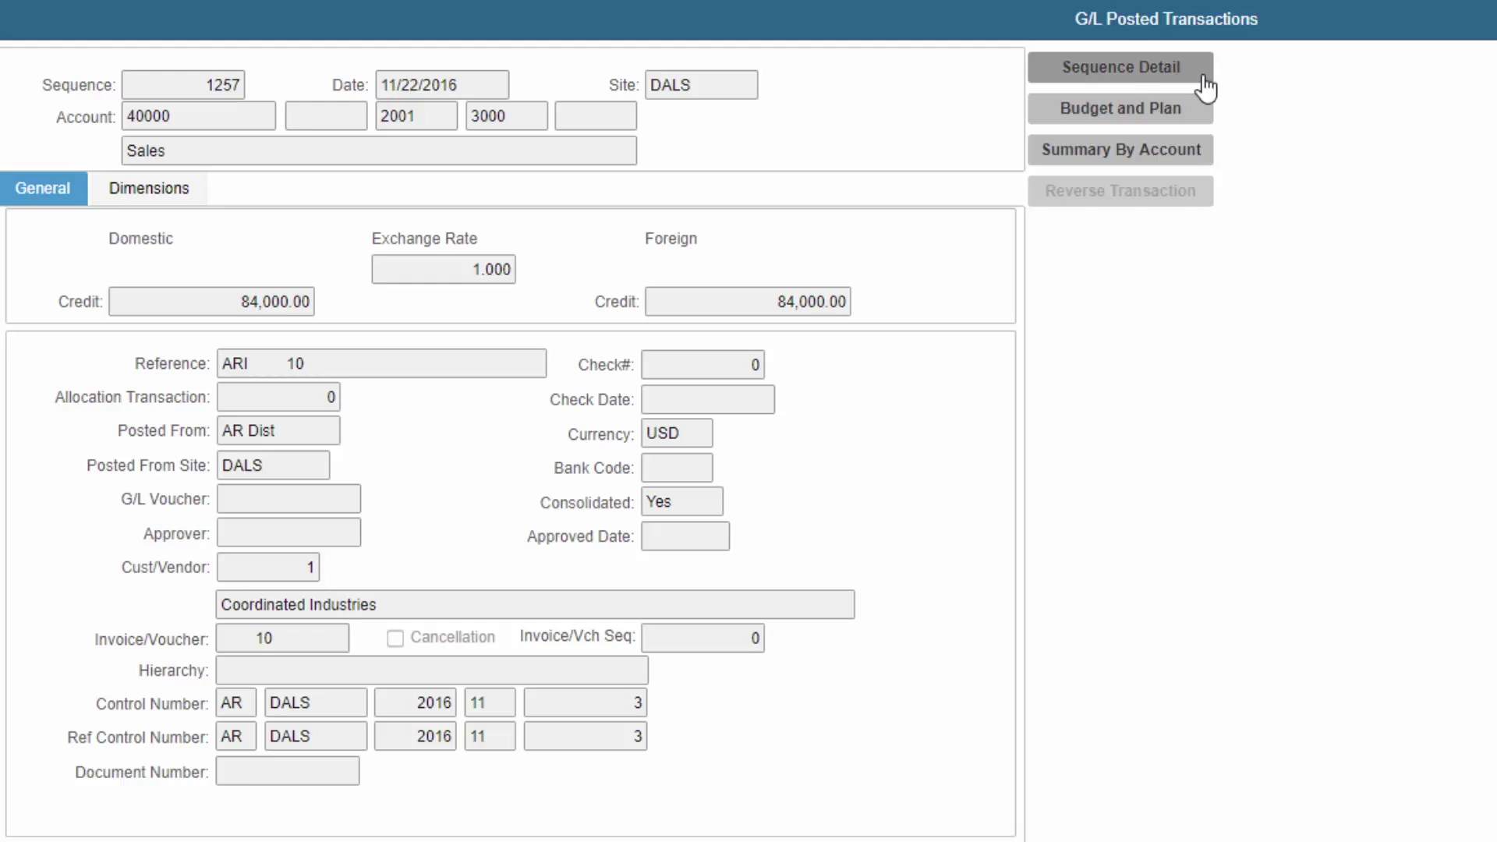
Step: Open the Posted Transaction - A/R details for transaction 1257 and show the Apply To Invoice field's options
left_click(1206, 73)
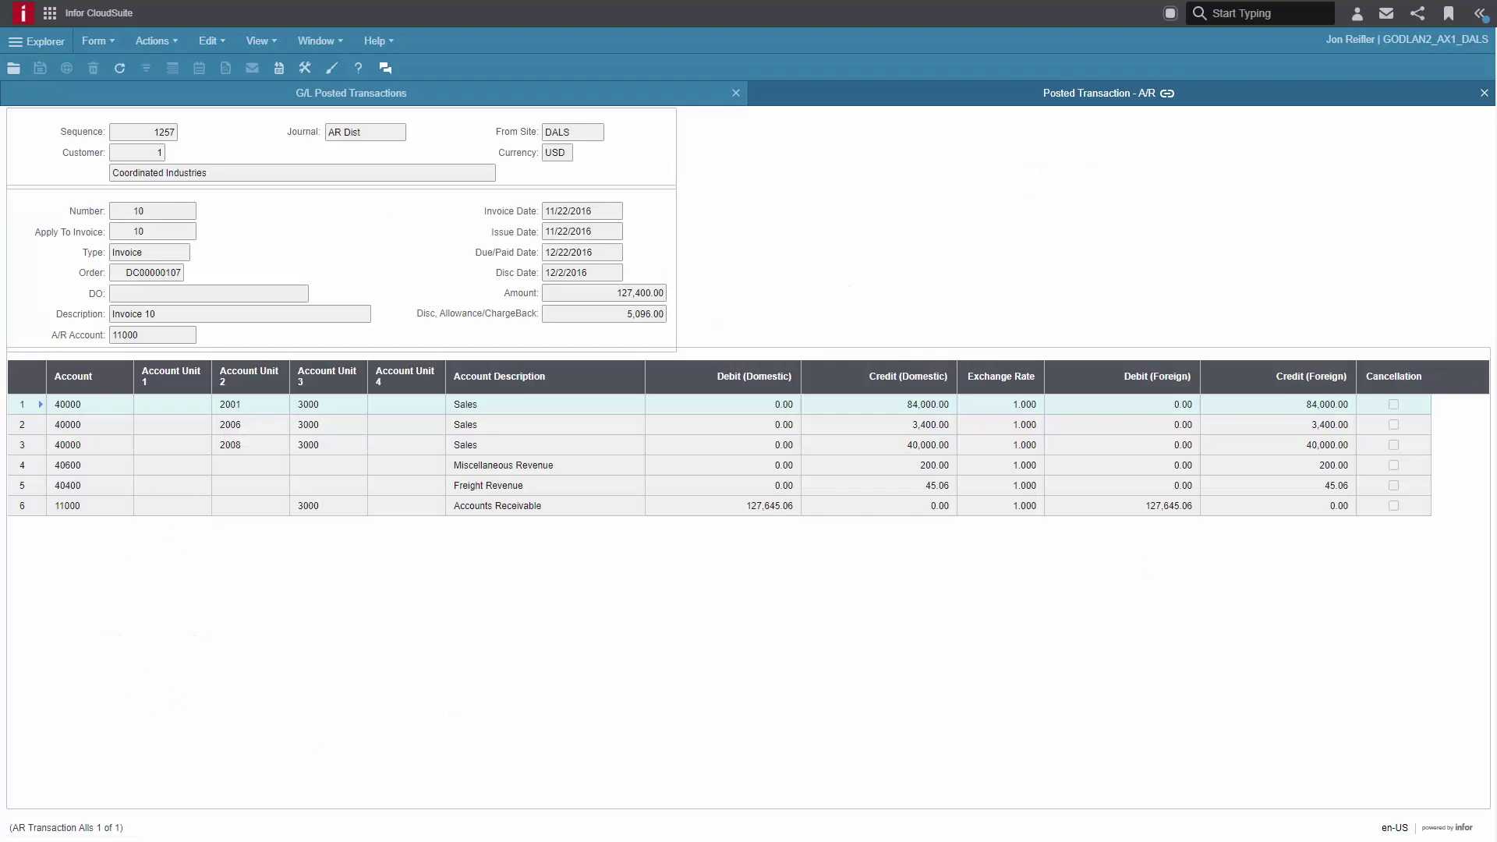
right_click(152, 231)
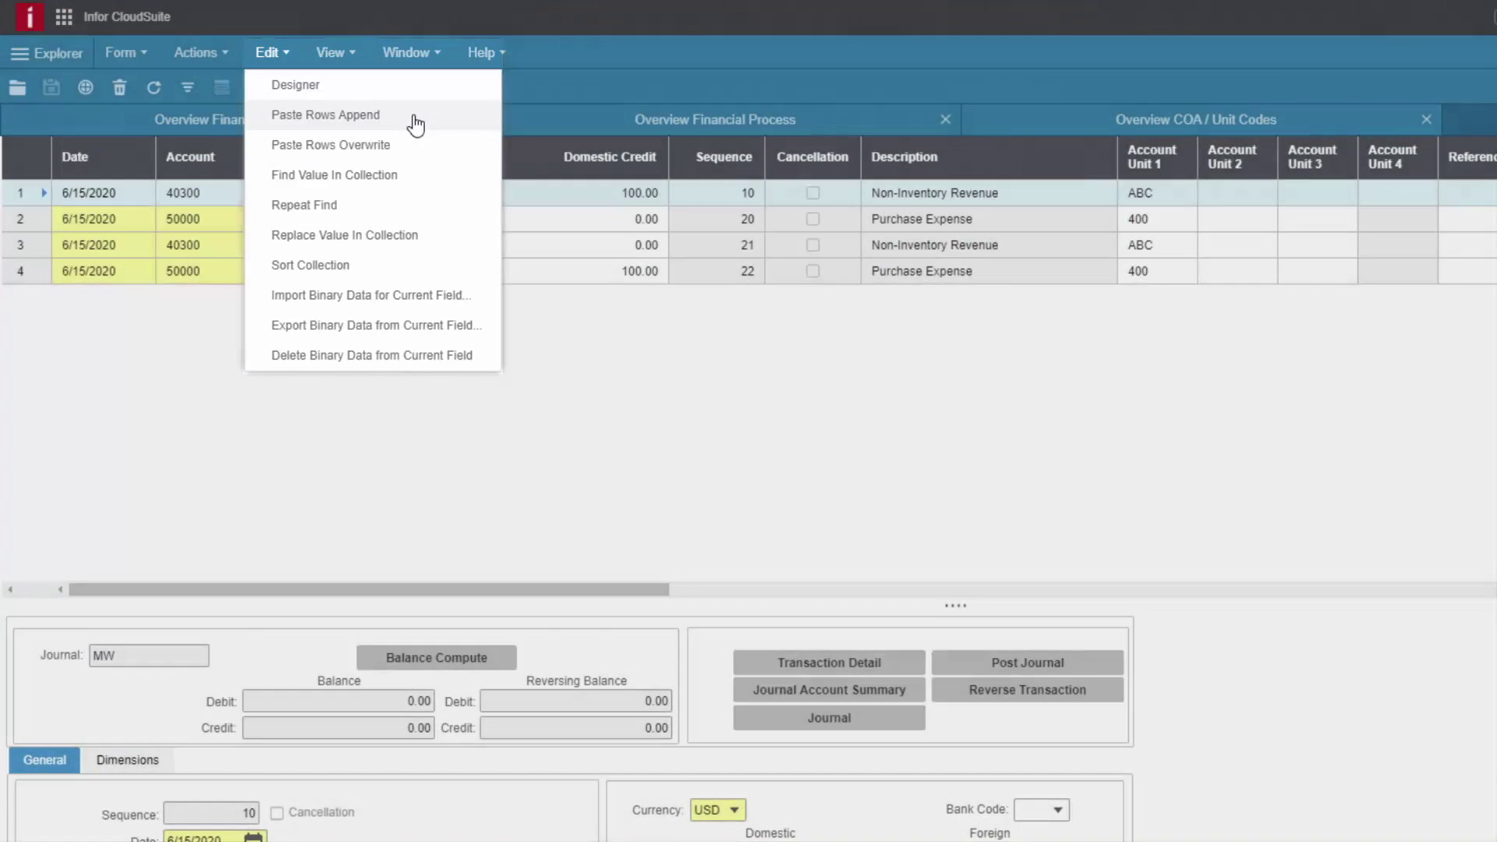
Step: Paste the copied rows at the end of the journal, adding the 500.00 Reserve for Bad Debts debit
left_click(416, 123)
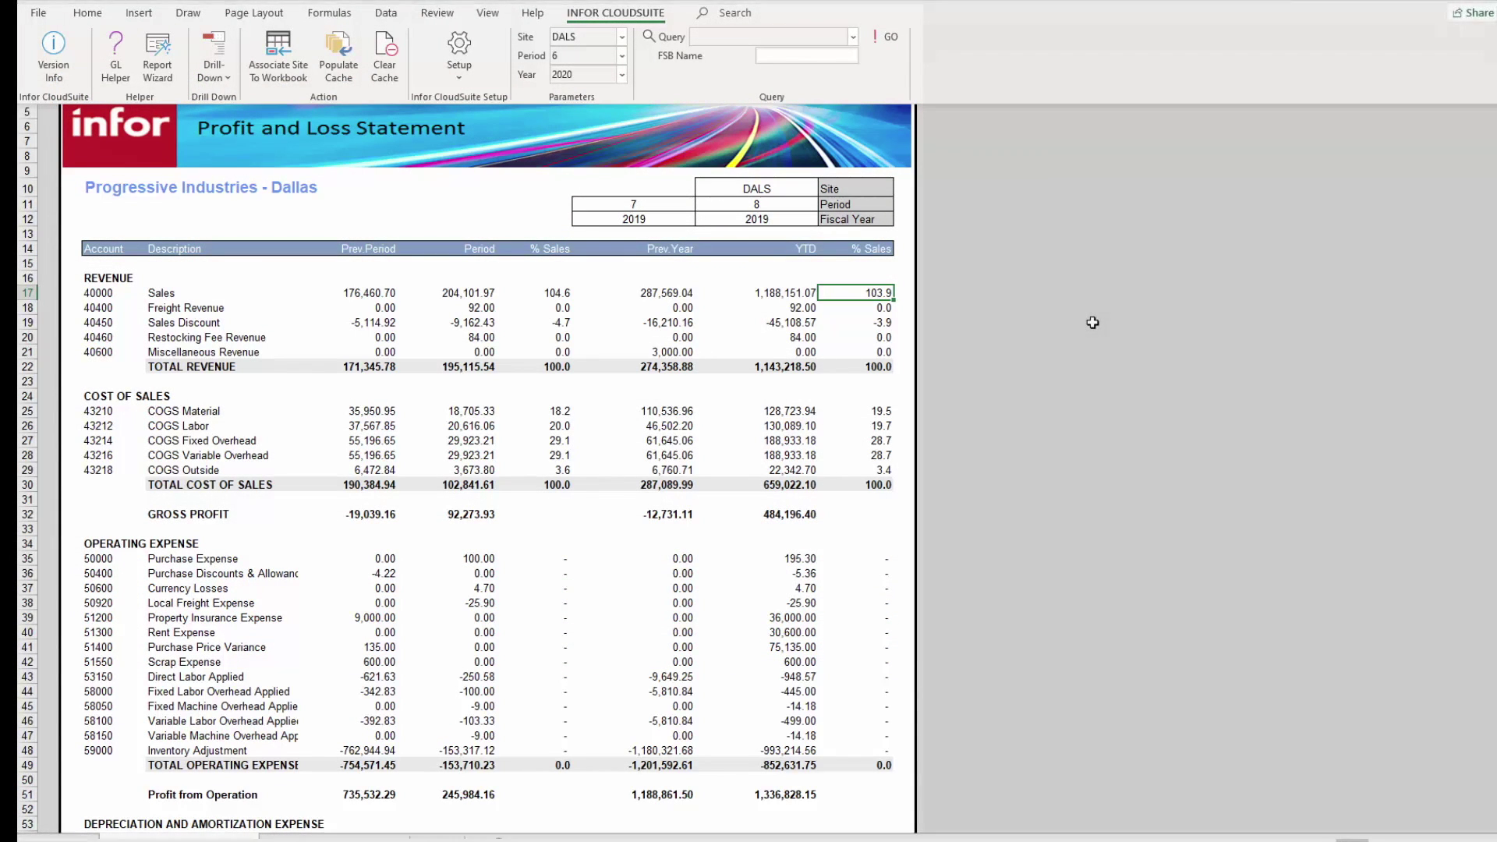
Step: Drill down the YTD Purchase Price Variance figure into a new worksheet of account 51400 transactions
left_click(781, 368)
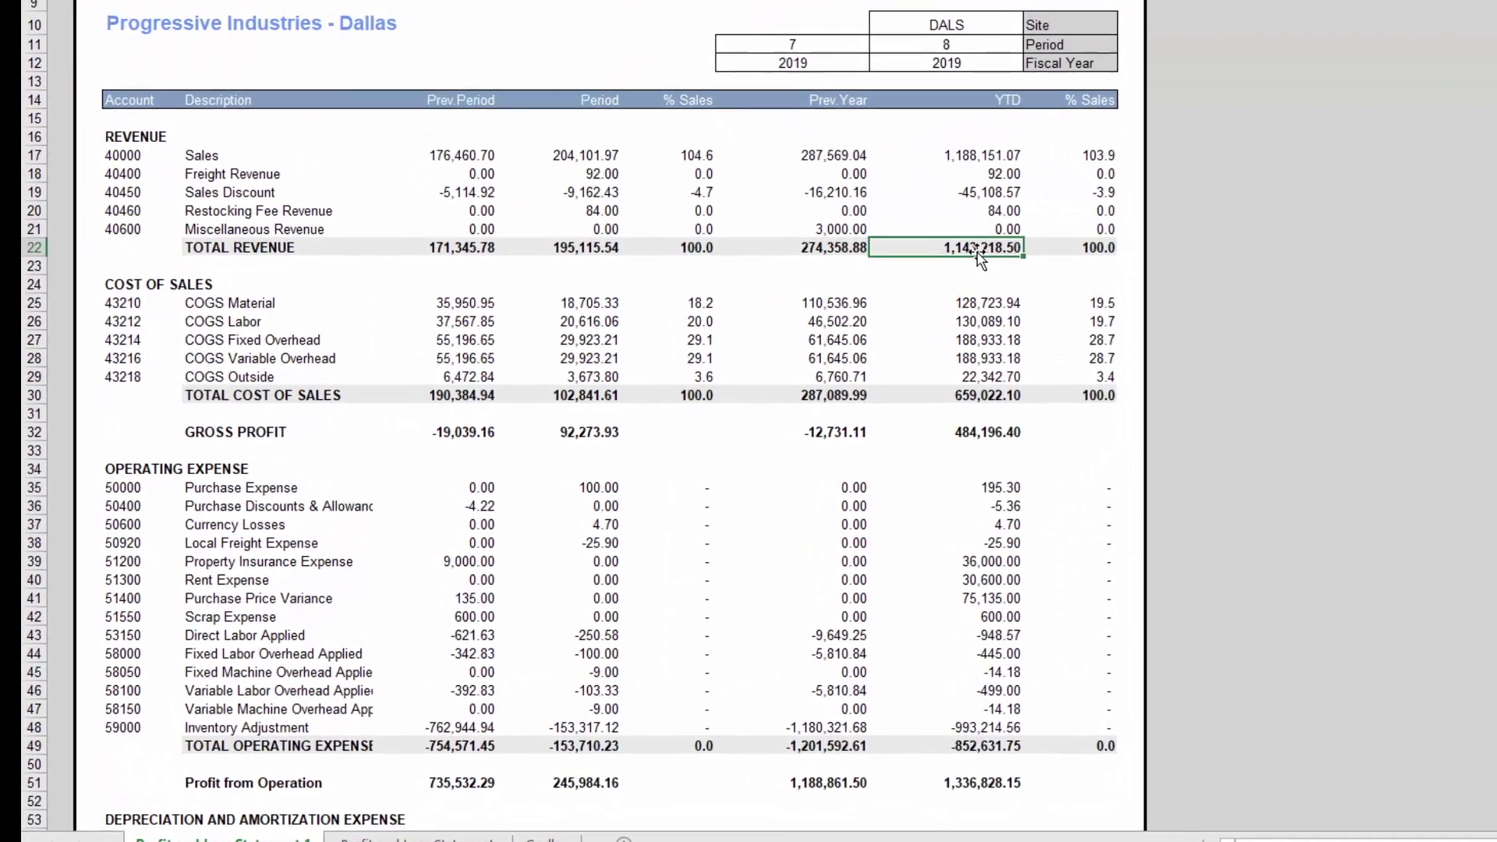
right_click(782, 368)
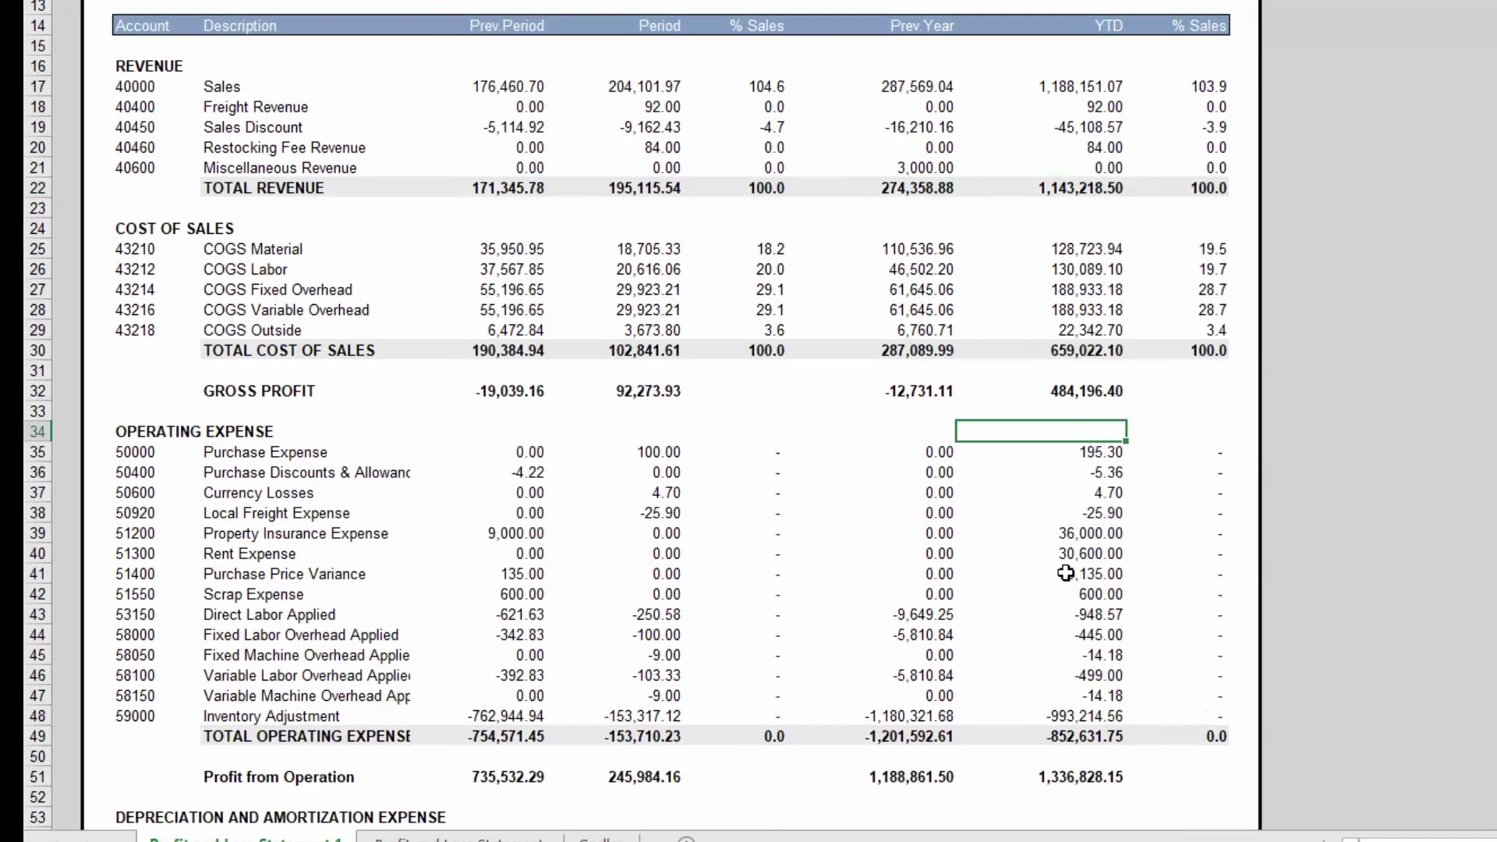
left_click(1065, 574)
right_click(1065, 573)
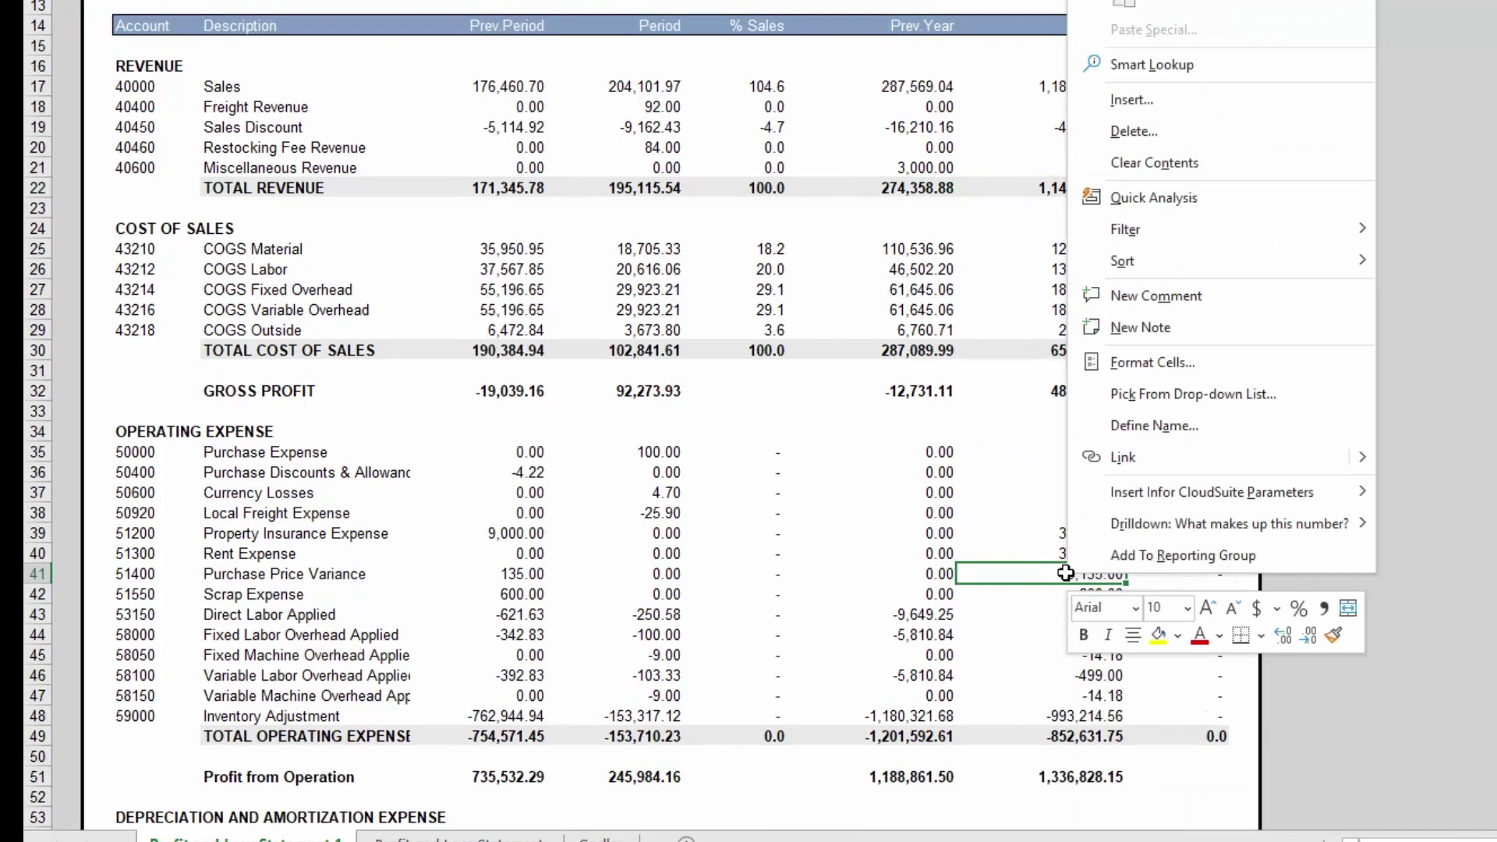
mouse_move(1026, 577)
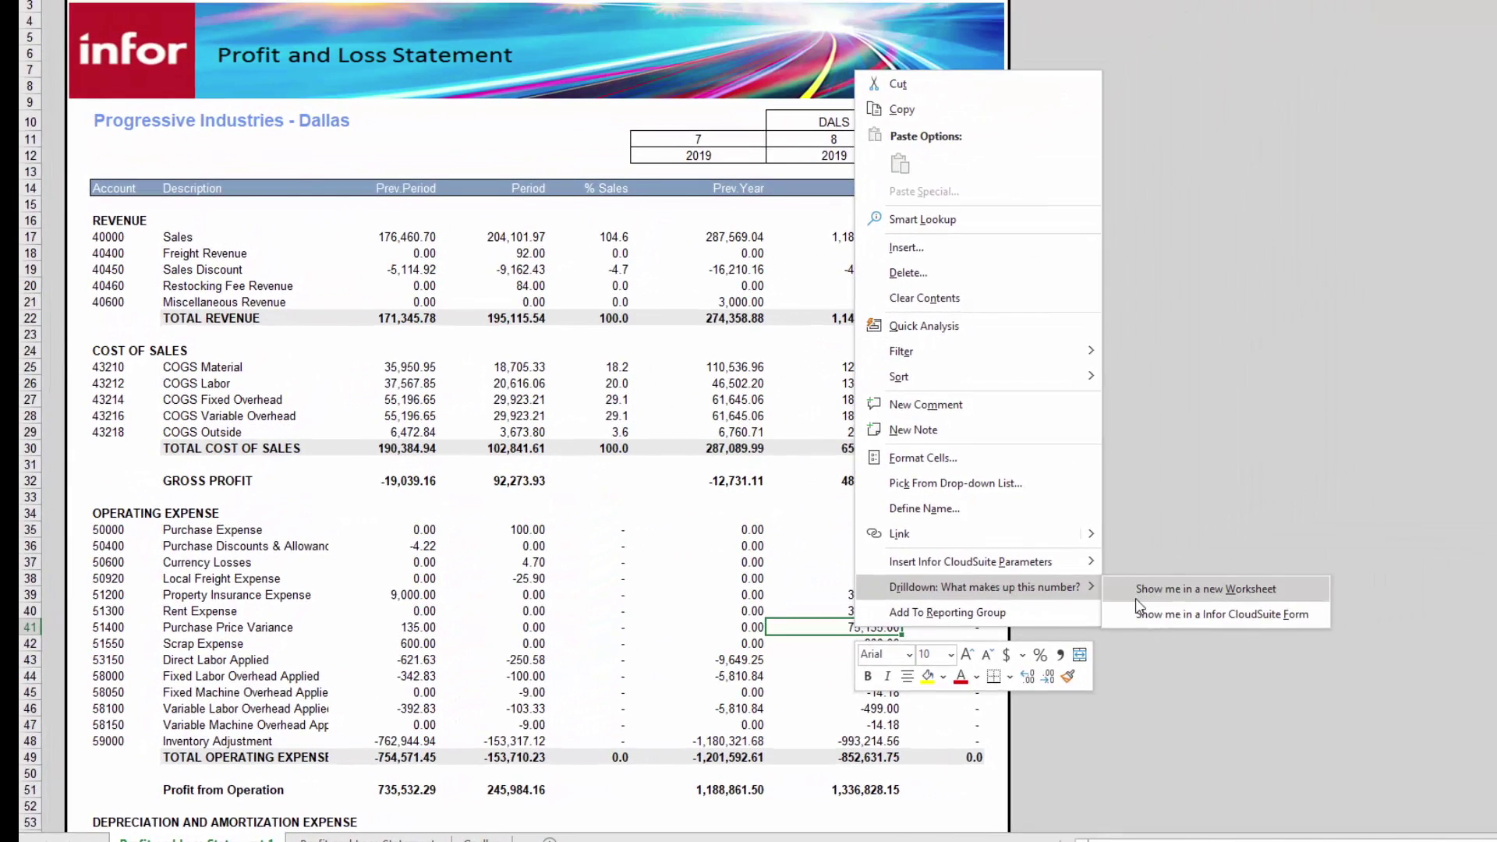
left_click(1206, 589)
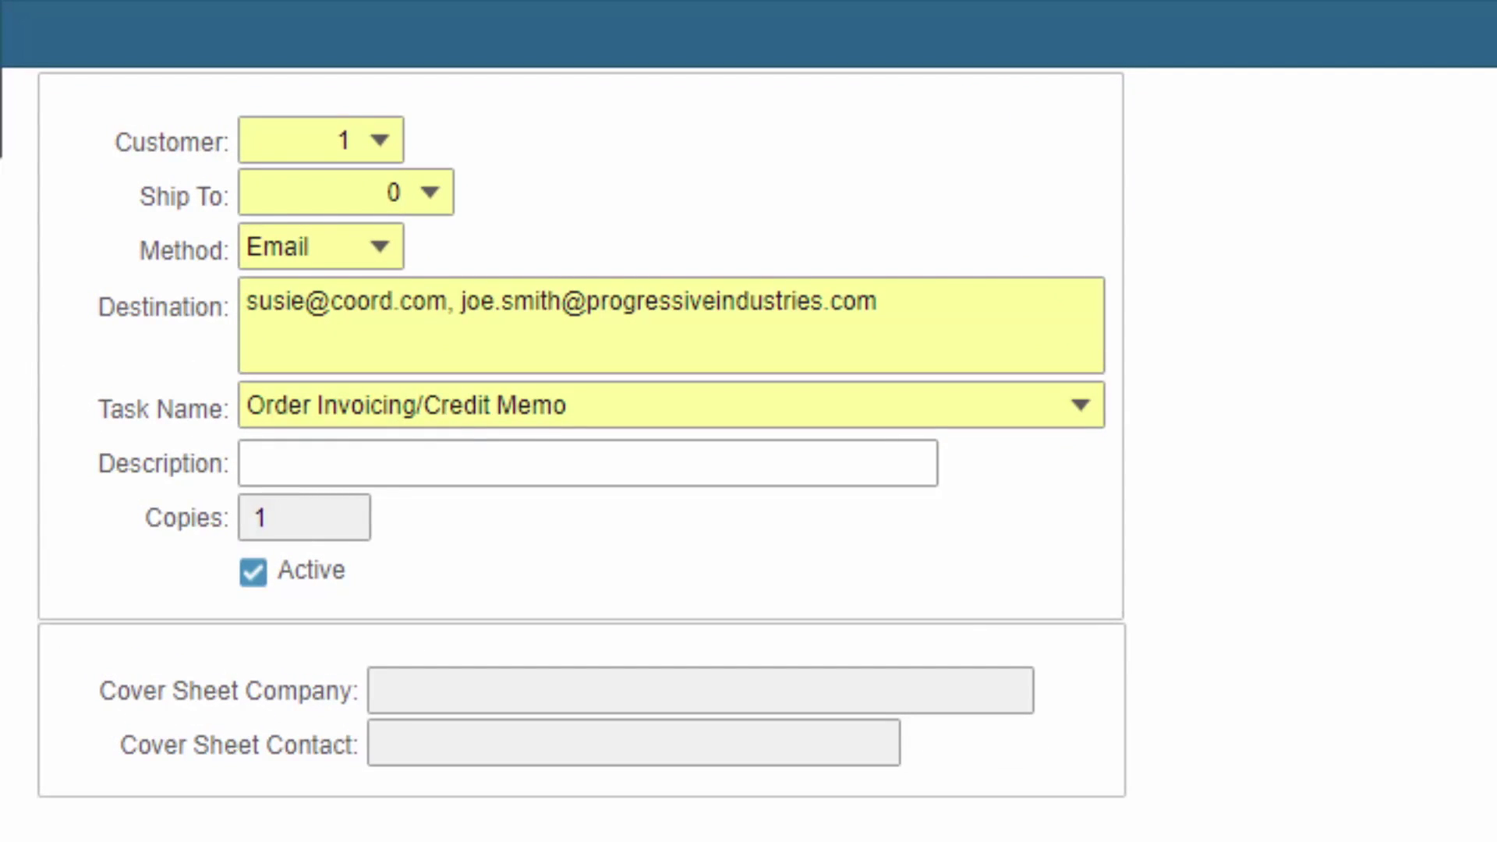
left_click(381, 250)
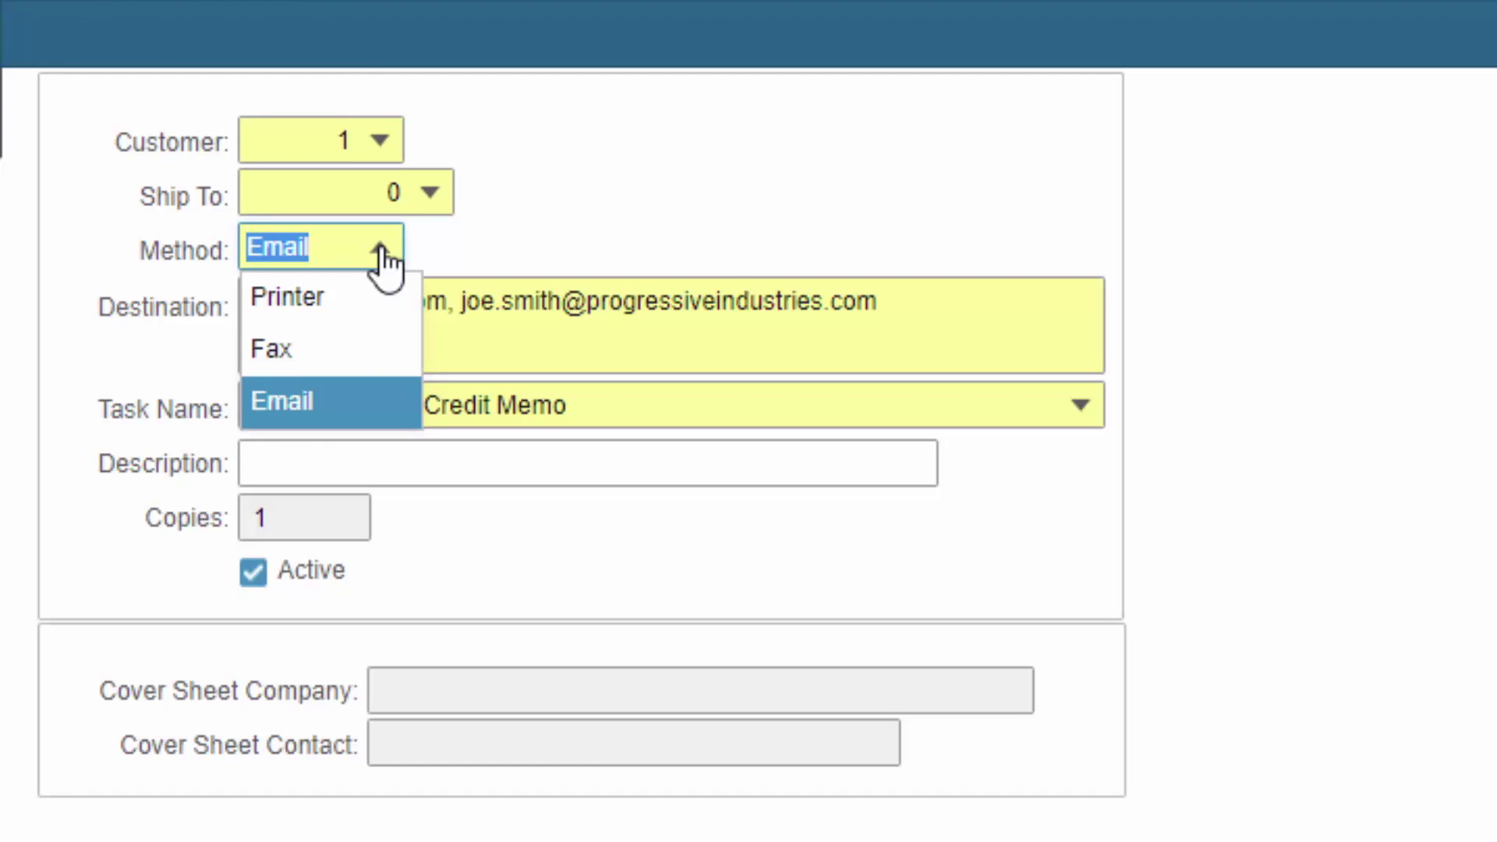
left_click(381, 250)
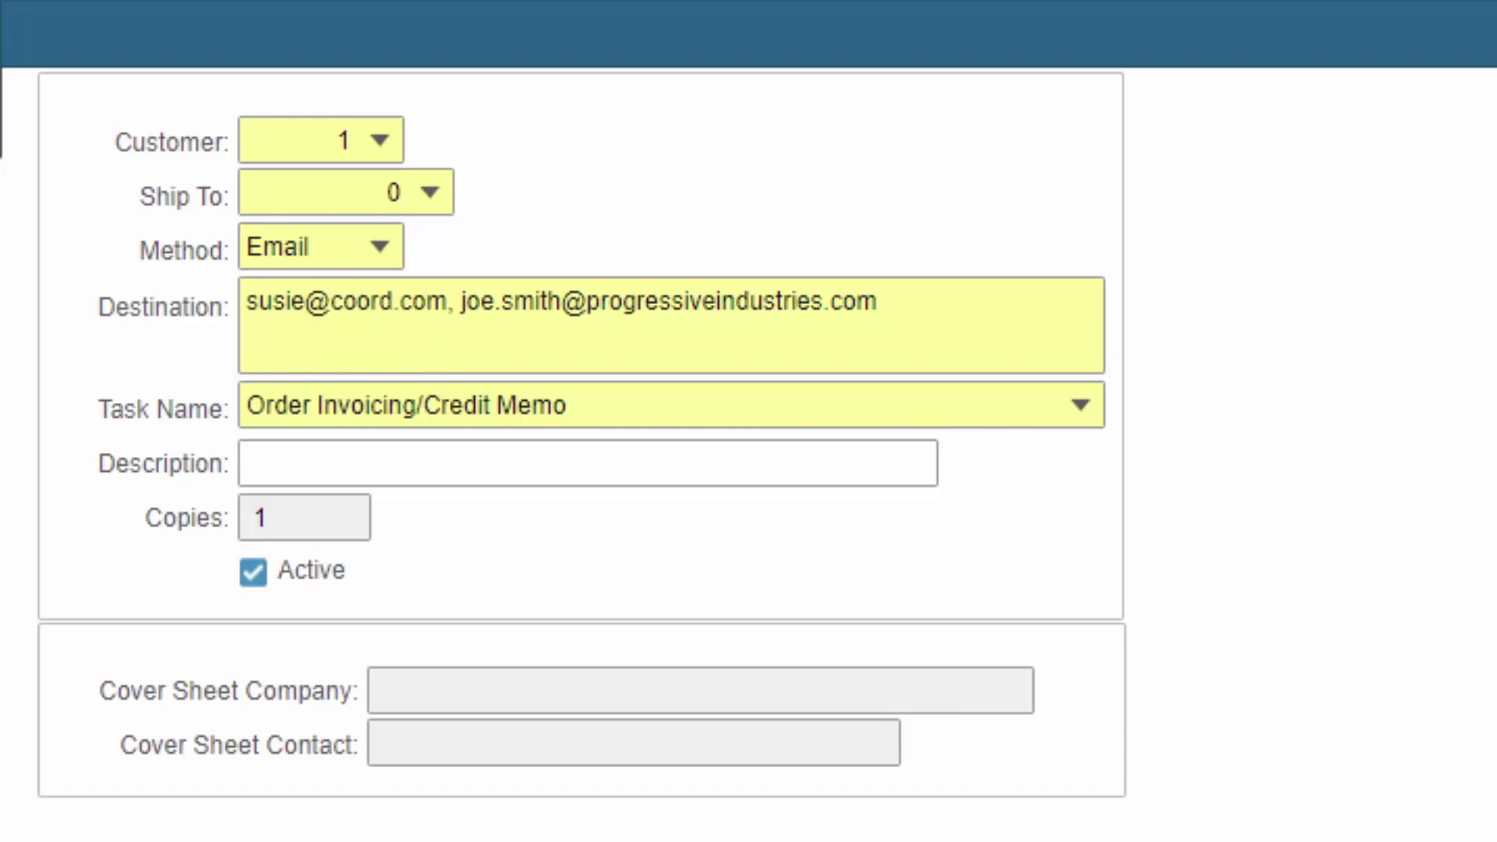